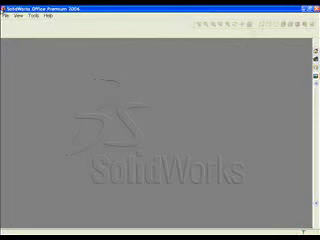
Begin a new SolidWorks document from the File menu.
click(6, 15)
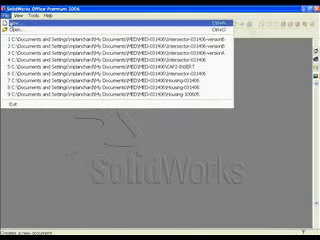
click(14, 22)
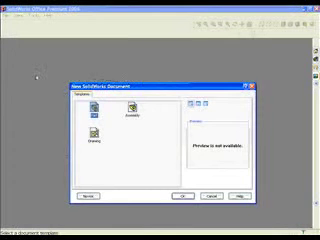
Confirm a new Part and start a circle sketch on the Top Plane.
click(180, 196)
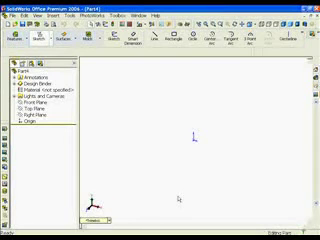
click(30, 102)
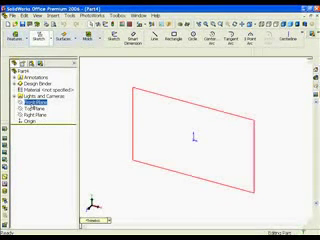
click(32, 108)
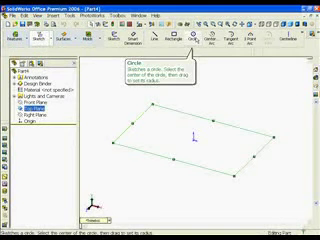
click(193, 37)
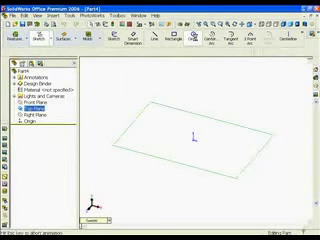
Draw a circle with its centre on the sketch origin.
click(195, 143)
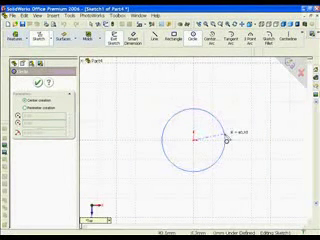
click(227, 141)
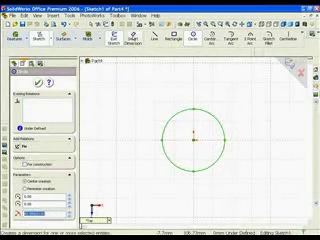
click(133, 40)
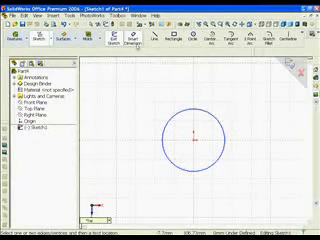
Dimension the circle's diameter to 20 mm, fit the view, and return to Select.
click(210, 115)
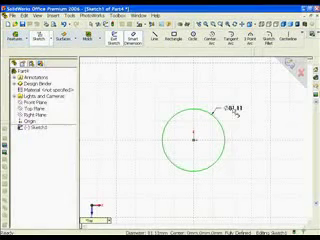
click(236, 112)
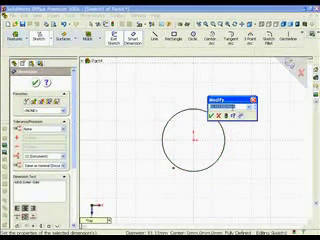
text(60)
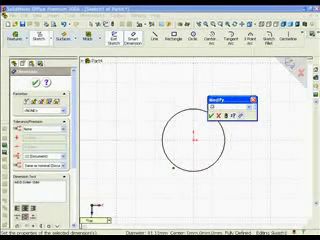
click(211, 115)
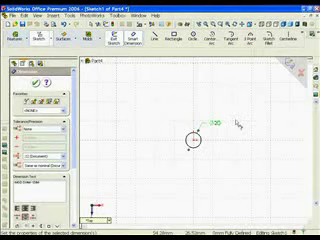
key(f)
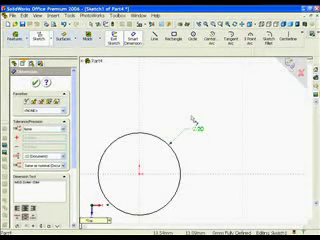
right_click(178, 97)
click(183, 100)
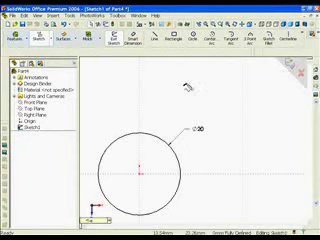
mouse_move(181, 86)
mouse_down()
mouse_move(188, 103)
mouse_move(196, 101)
mouse_move(198, 104)
mouse_move(205, 95)
mouse_move(222, 92)
mouse_move(223, 97)
mouse_move(233, 104)
mouse_move(247, 84)
mouse_move(256, 104)
mouse_up()
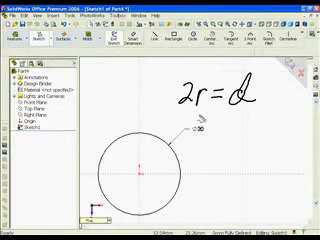
mouse_move(200, 113)
mouse_down()
mouse_move(200, 123)
mouse_move(208, 114)
mouse_move(215, 121)
mouse_up()
drag(236, 112, 233, 122)
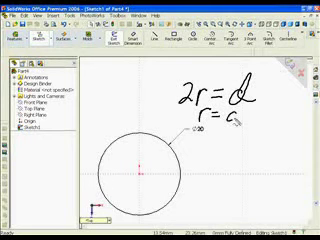
mouse_move(236, 103)
mouse_down()
mouse_move(239, 121)
mouse_move(246, 125)
mouse_move(236, 140)
mouse_move(246, 144)
mouse_up()
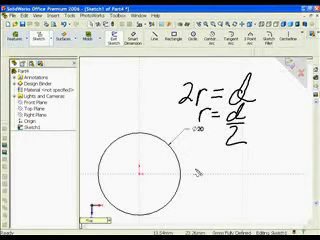
mouse_move(199, 157)
mouse_down()
mouse_move(199, 171)
mouse_move(208, 155)
mouse_move(218, 161)
mouse_move(220, 168)
mouse_up()
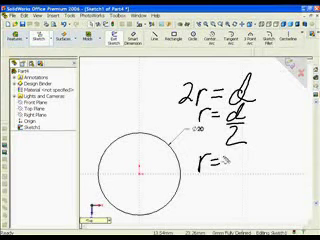
mouse_move(229, 154)
mouse_down()
mouse_move(238, 160)
mouse_move(245, 172)
mouse_up()
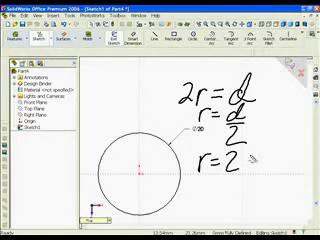
mouse_move(252, 158)
mouse_down()
mouse_move(246, 172)
mouse_move(253, 156)
mouse_up()
drag(230, 177, 250, 178)
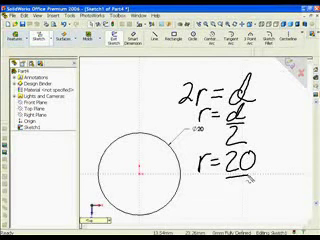
drag(229, 186, 241, 200)
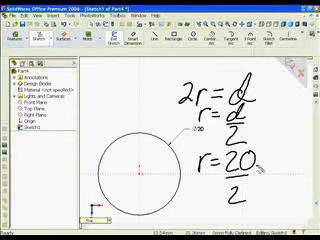
mouse_move(255, 163)
mouse_down()
mouse_move(263, 163)
mouse_move(264, 170)
mouse_up()
drag(271, 156, 271, 175)
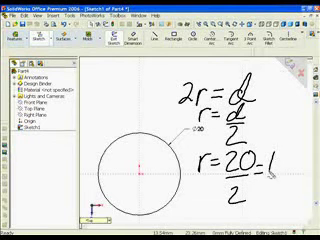
mouse_move(284, 156)
mouse_down()
mouse_move(285, 172)
mouse_move(284, 157)
mouse_up()
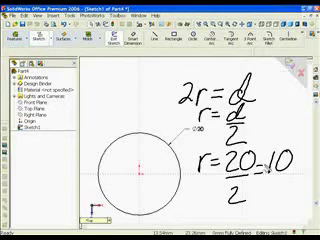
key(Escape)
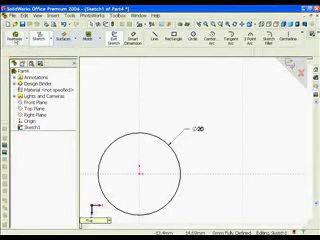
Extrude the circle sketch Blind to 100 mm and fit the cylinder in view.
click(14, 37)
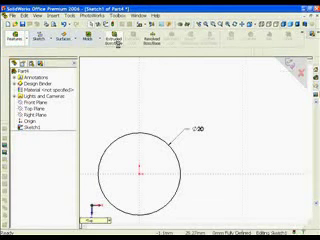
click(117, 42)
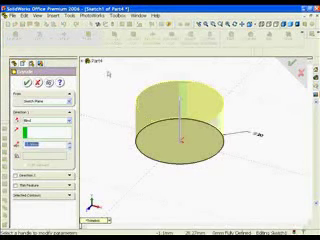
text(2)
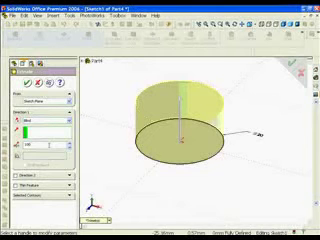
text(0)
key(Return)
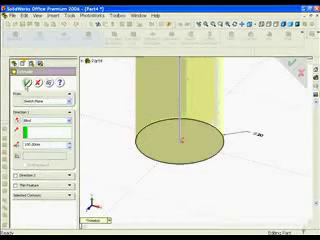
key(Return)
key(f)
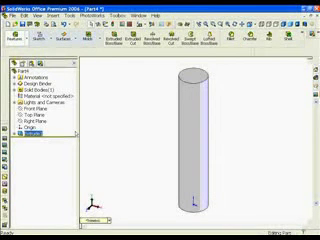
Measure the top face with Tools > Measure, reading its 314 mm² area and perimeter.
click(199, 77)
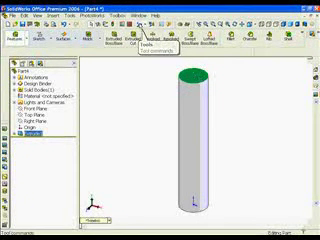
click(143, 36)
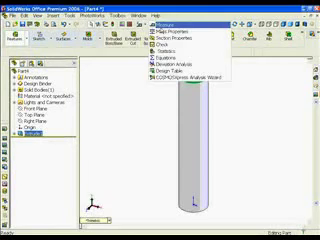
click(164, 25)
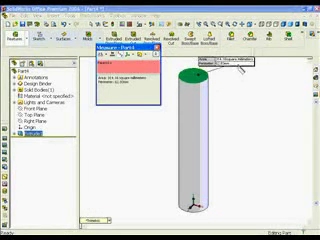
drag(245, 70, 255, 82)
scroll(255, 82, up, 2)
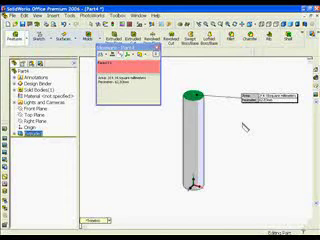
click(244, 128)
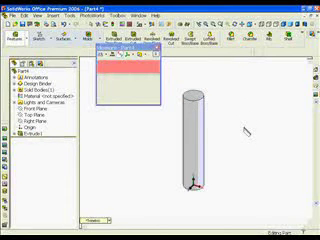
Measure the side face alone, then select the top and side faces together.
click(192, 131)
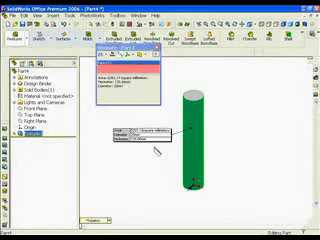
click(246, 148)
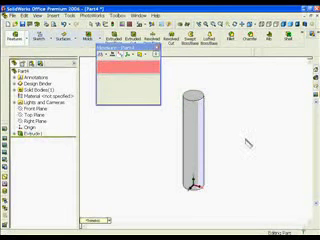
click(193, 96)
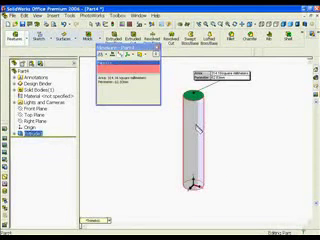
click(197, 133)
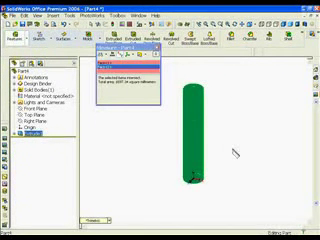
Add the bottom face for a 6911.5 mm² total, close Measure, and orbit back.
mouse_move(235, 152)
middle_down()
mouse_move(245, 107)
mouse_move(200, 170)
middle_up()
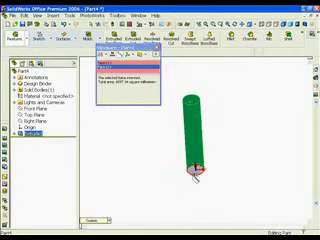
click(197, 170)
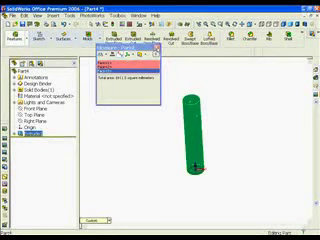
click(157, 47)
middle_drag(244, 125, 249, 157)
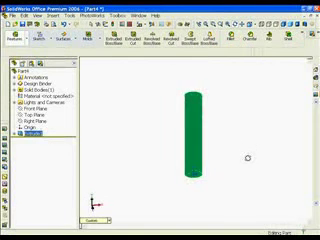
Ink the area working A=πr², A=π(10)², A=100π down to A=314 mm² beside the cylinder.
key(Escape)
mouse_move(223, 82)
mouse_down()
mouse_move(221, 98)
mouse_move(230, 95)
mouse_move(232, 84)
mouse_move(243, 93)
mouse_up()
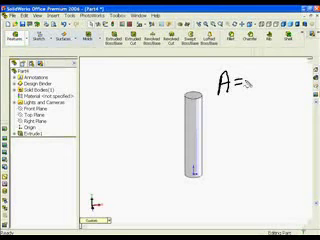
drag(250, 72, 249, 97)
drag(259, 72, 257, 98)
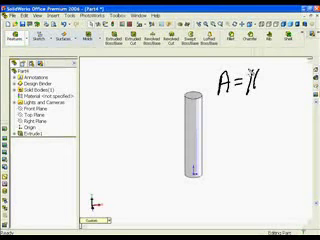
drag(244, 72, 262, 70)
mouse_move(263, 92)
mouse_down()
mouse_move(272, 80)
mouse_move(285, 78)
mouse_up()
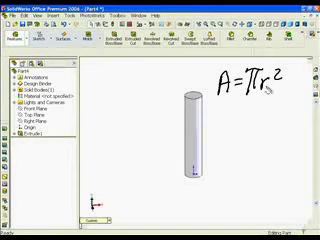
drag(221, 124, 230, 130)
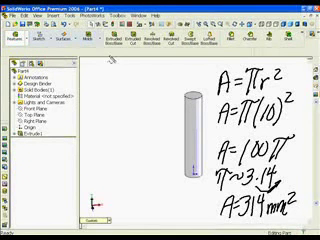
Handwrite P=2πr at the upper left and begin SLAT=2πrh below it.
mouse_move(98, 66)
mouse_down()
mouse_move(98, 86)
mouse_move(99, 77)
mouse_move(120, 71)
mouse_move(121, 77)
mouse_move(137, 88)
mouse_up()
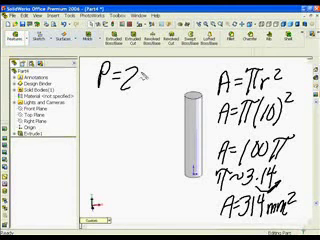
mouse_move(144, 70)
mouse_down()
mouse_move(141, 87)
mouse_move(148, 87)
mouse_move(156, 70)
mouse_up()
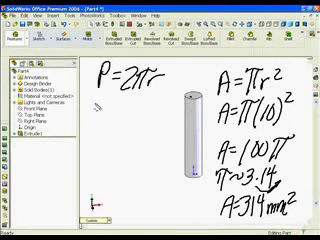
mouse_move(93, 103)
mouse_down()
mouse_move(88, 122)
mouse_move(102, 127)
mouse_move(107, 117)
mouse_move(110, 127)
mouse_move(124, 113)
mouse_up()
mouse_move(117, 117)
mouse_down()
mouse_move(124, 117)
mouse_move(134, 125)
mouse_up()
drag(131, 110, 148, 108)
mouse_move(142, 110)
mouse_down()
mouse_move(143, 125)
mouse_move(148, 124)
mouse_move(157, 111)
mouse_move(166, 128)
mouse_up()
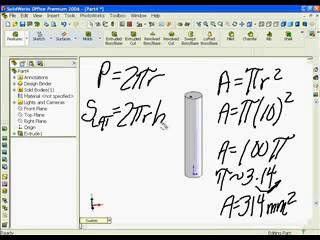